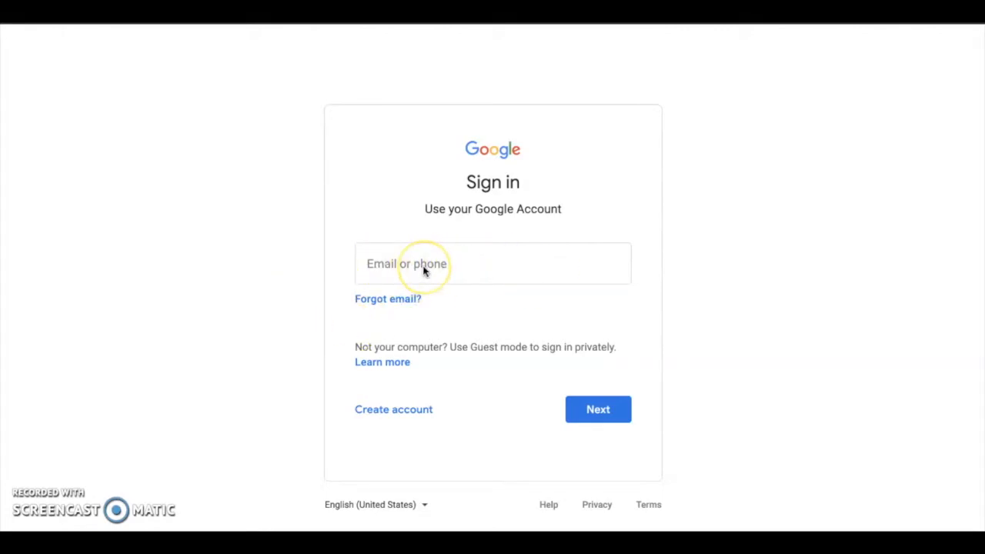
Start a personal Google account and fill in the first and last name fields
click(383, 415)
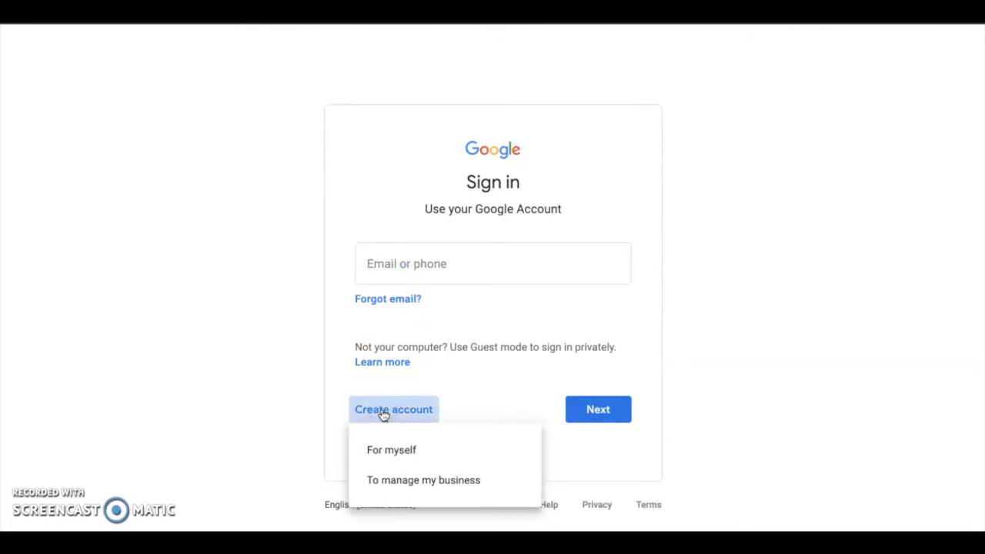
click(394, 451)
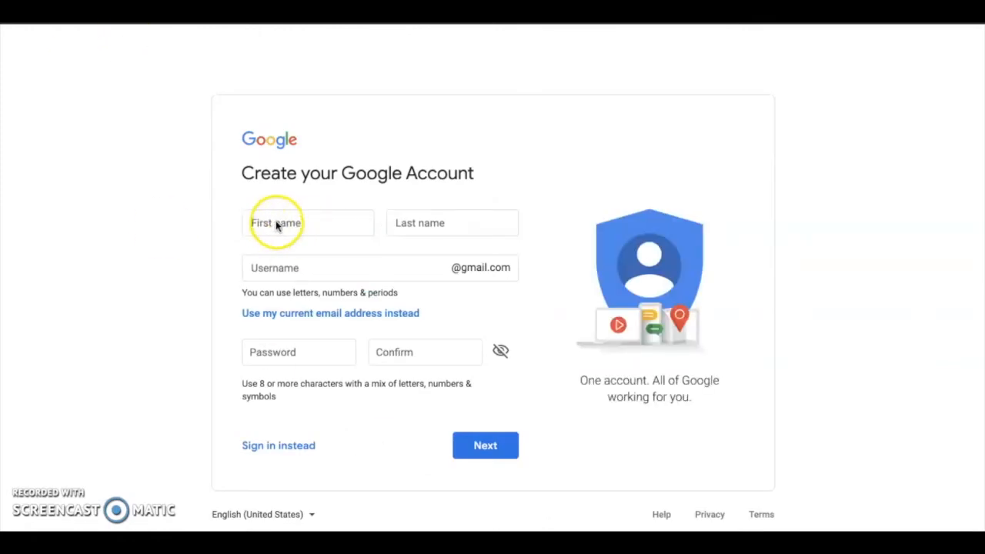
click(277, 225)
text(Fierce)
click(429, 221)
text(Bears)
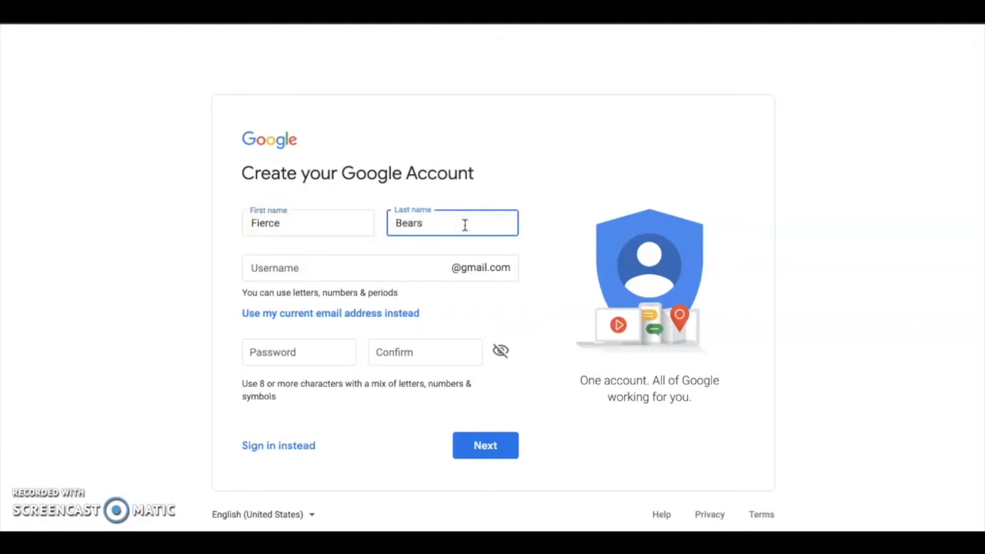
Replace the suggested Gmail username with a custom username of your own
click(303, 266)
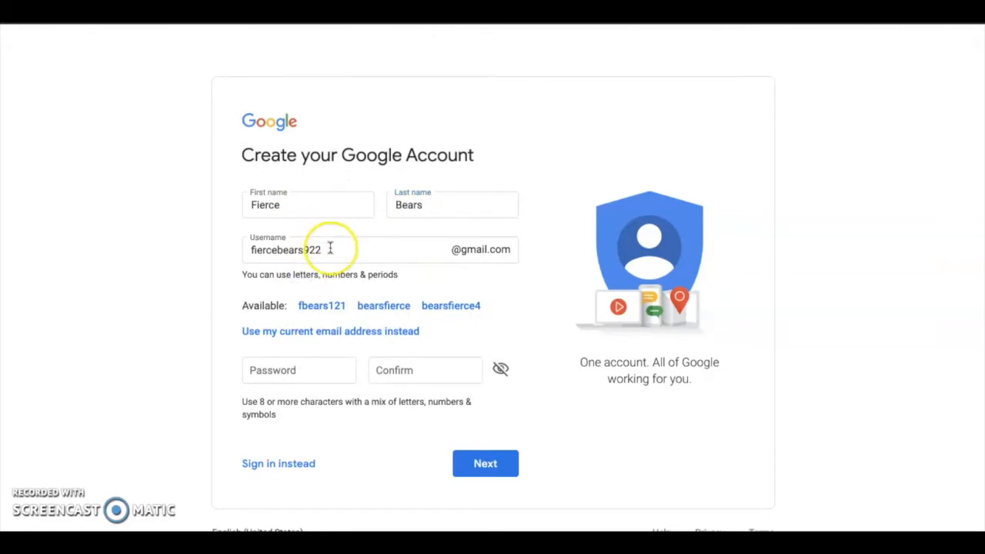
drag(329, 249, 251, 254)
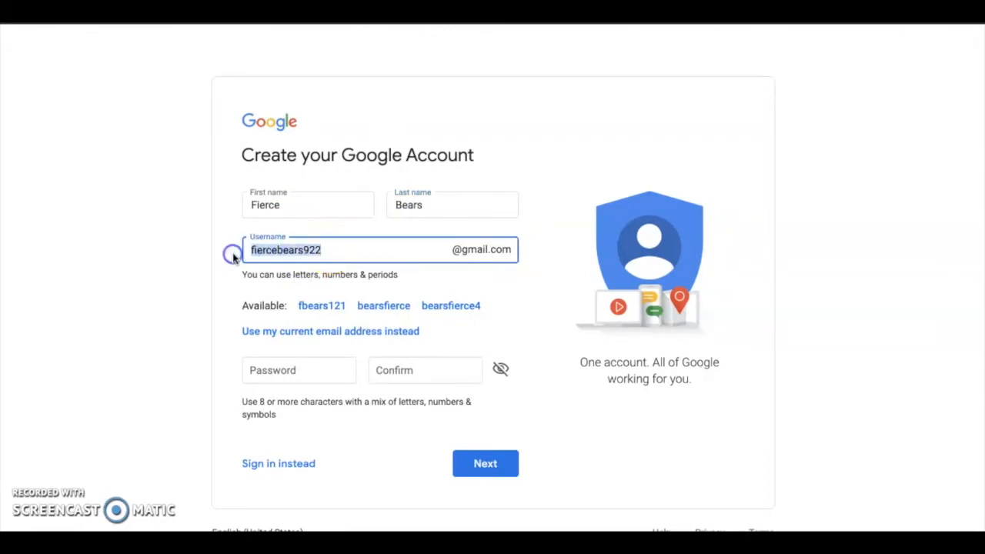
key(BackSpace)
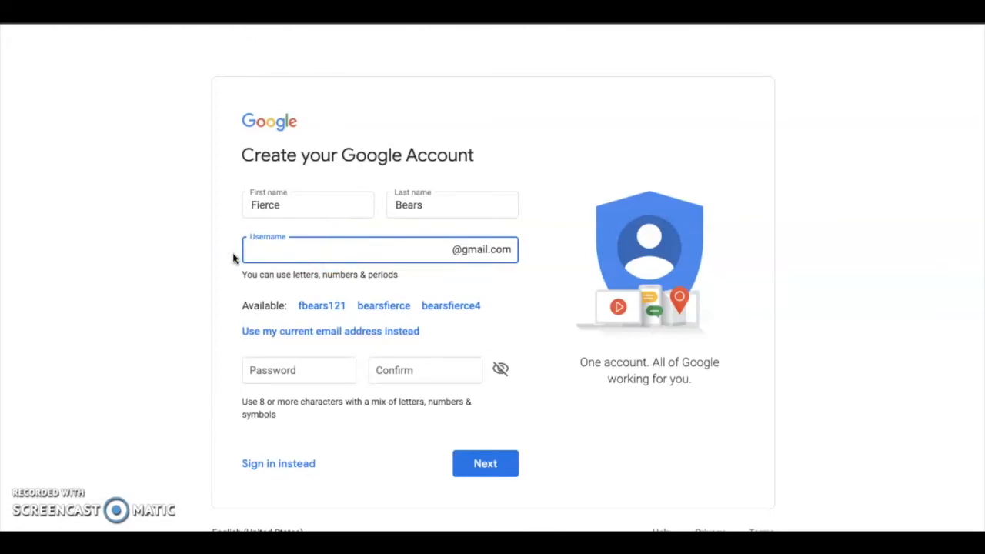
Enter the account password and type it again in the Confirm field
click(322, 389)
click(321, 376)
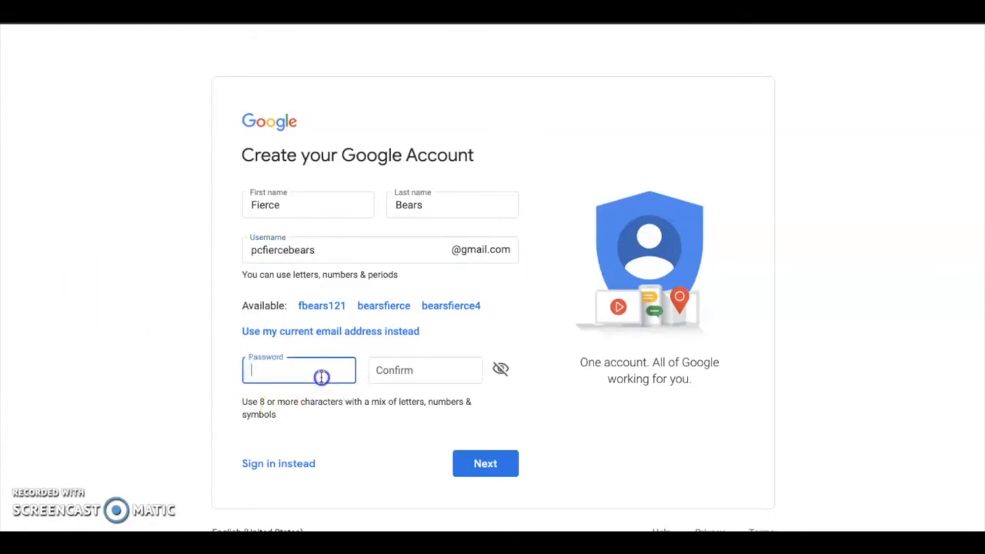
key(Tab)
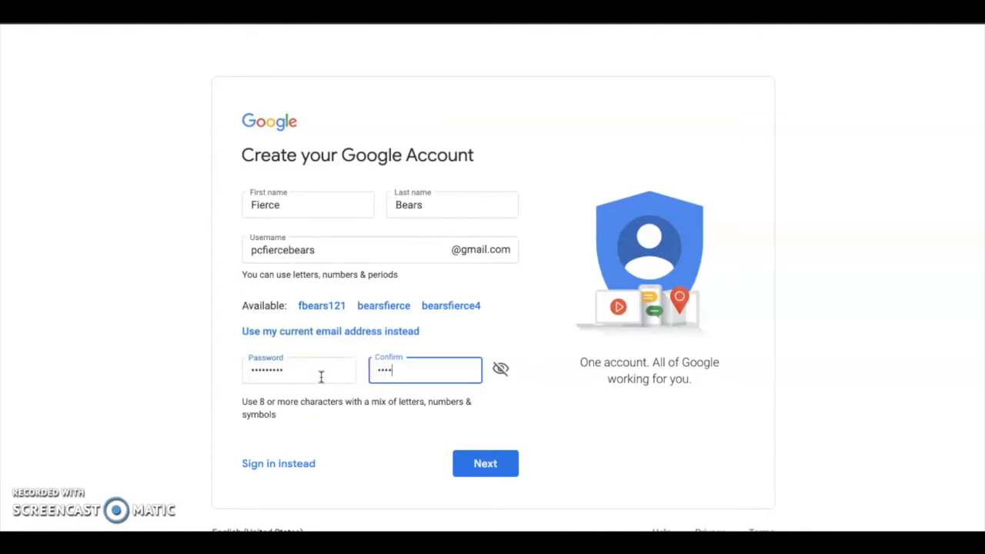
Submit the account details, skip the optional info, and agree to Google's Privacy and Terms
click(489, 466)
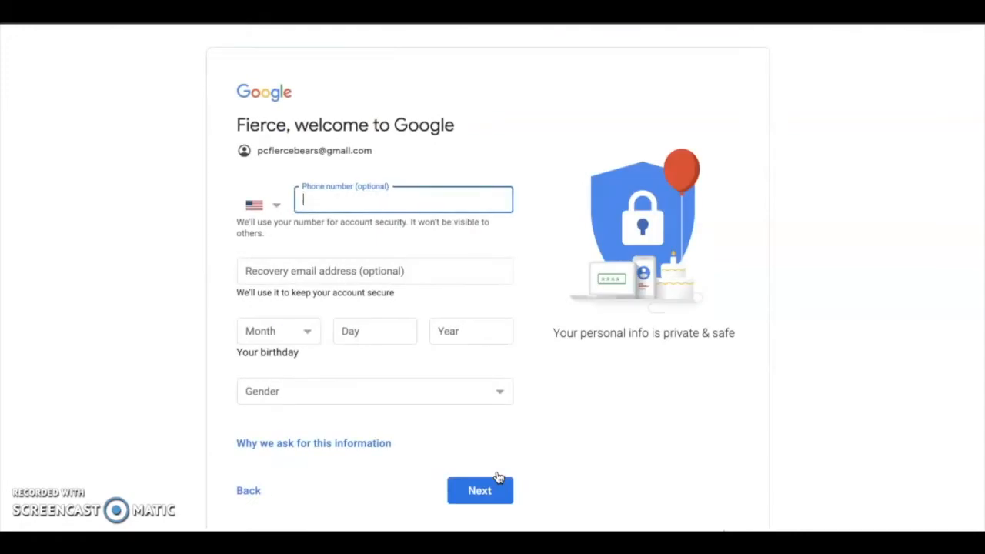
click(375, 168)
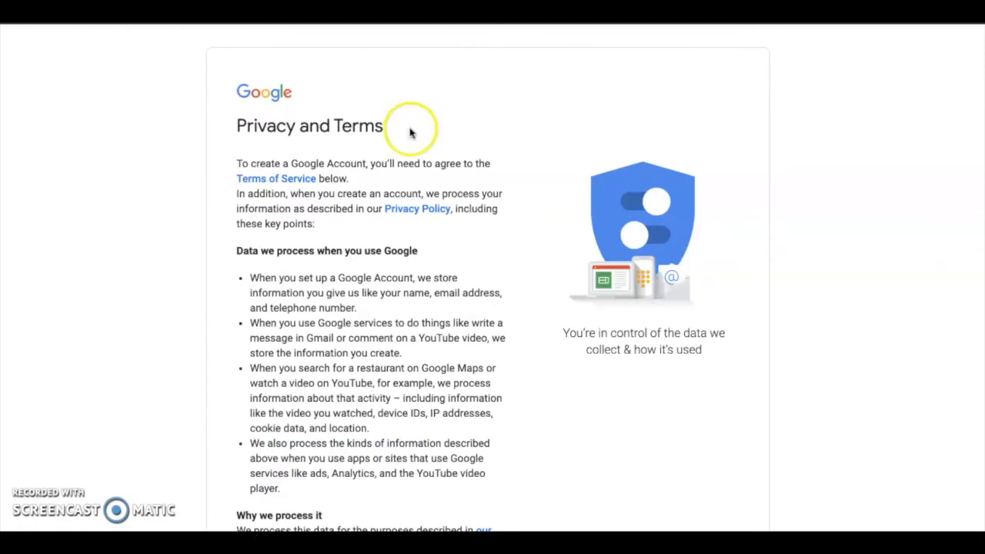
scroll(385, 285, down, 10)
scroll(385, 282, down, 1)
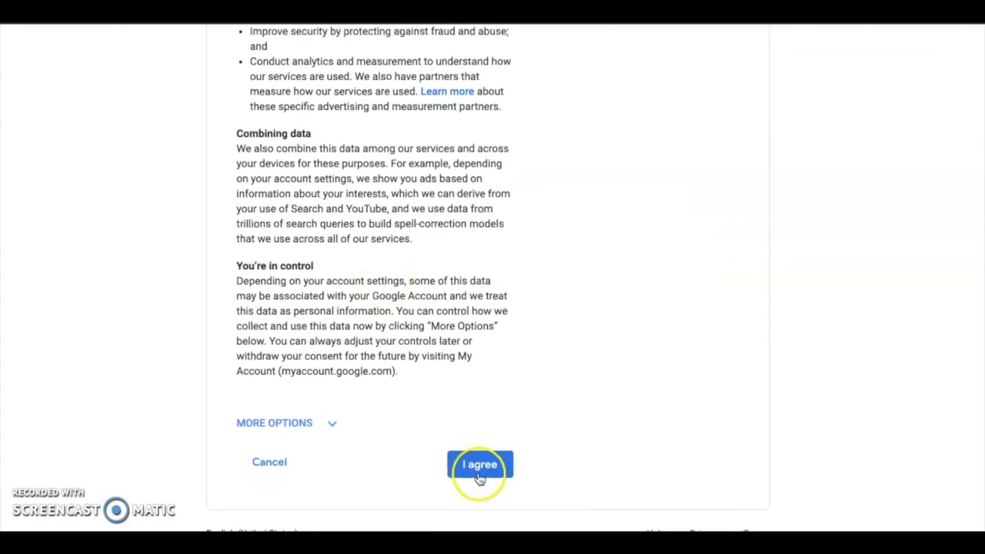
click(478, 471)
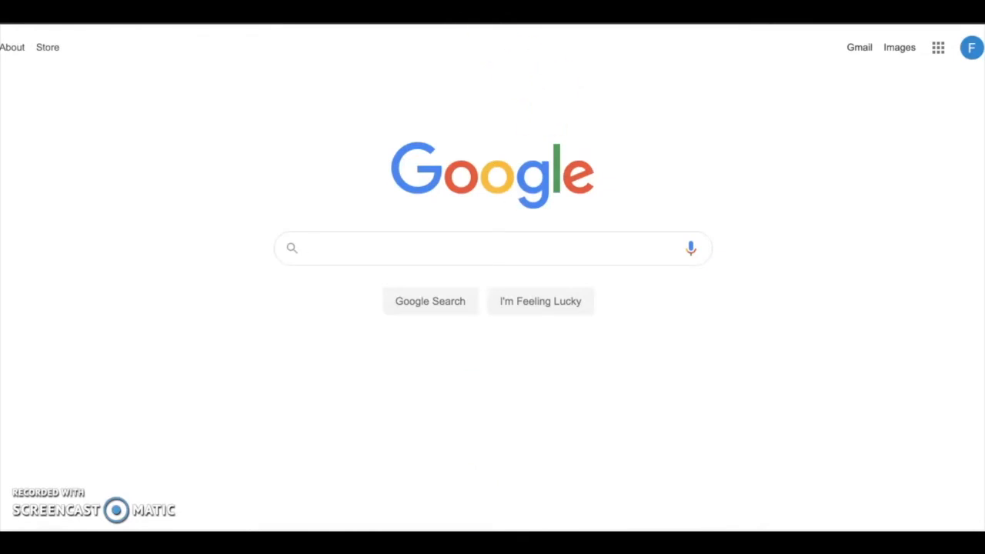
Go to voice.google.com and choose personal use on the Web
text(voice.google.c)
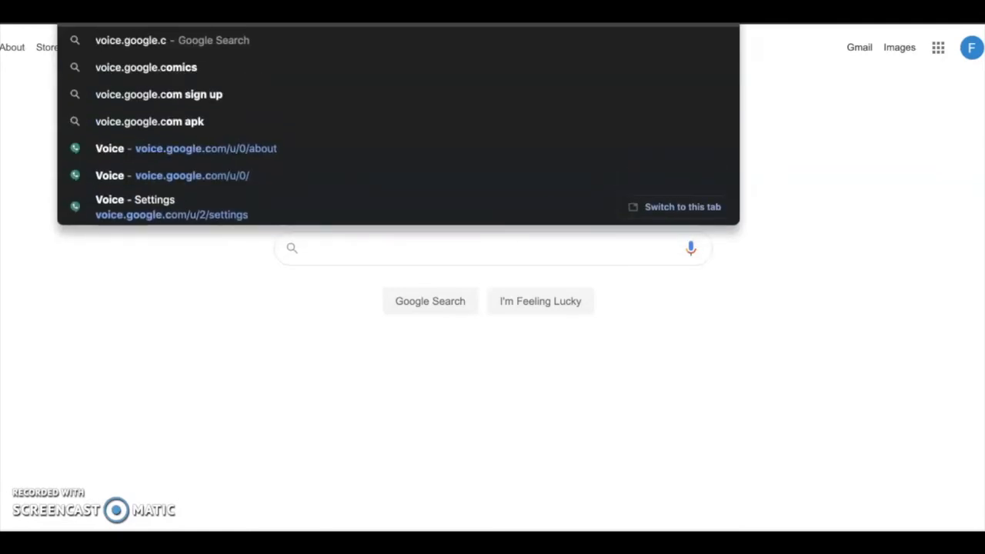
key(Return)
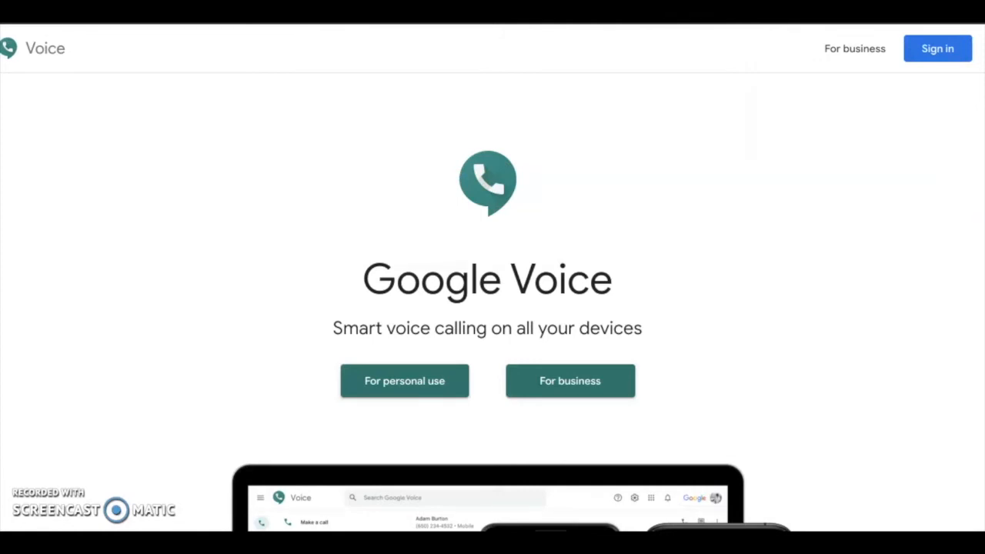
click(407, 384)
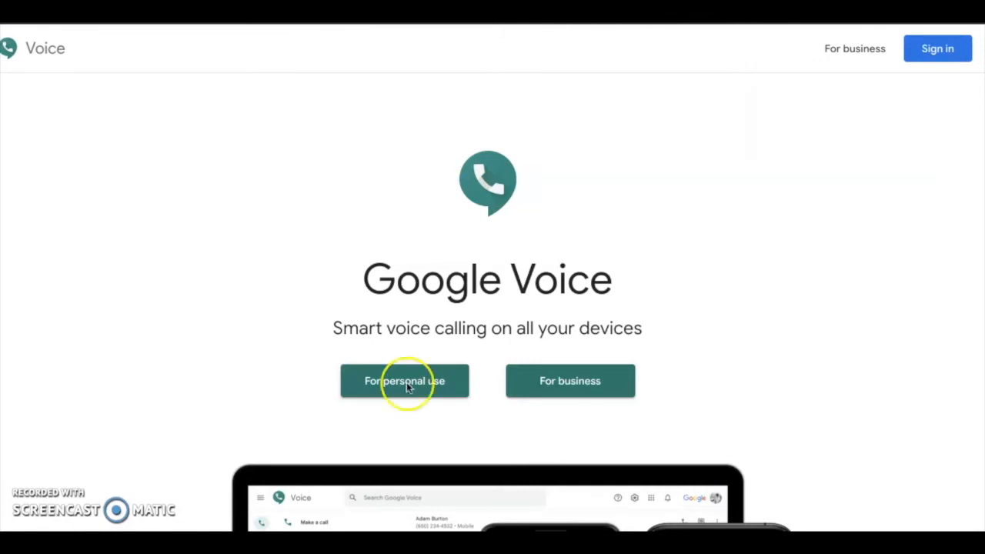
click(406, 385)
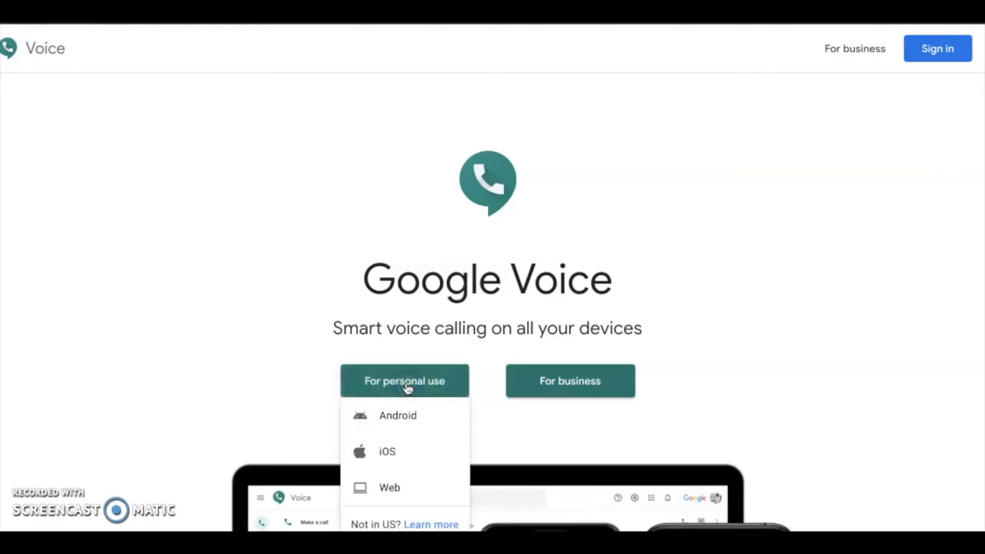
click(385, 494)
click(384, 494)
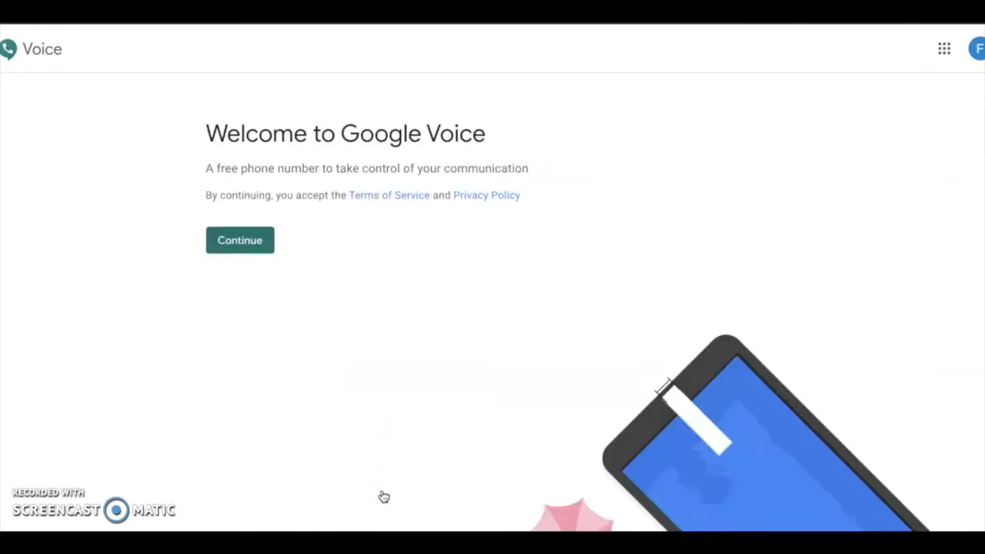
Search Voice numbers by 31516, then Blackshear, Ga, then Waycross, Ga
click(256, 248)
click(277, 219)
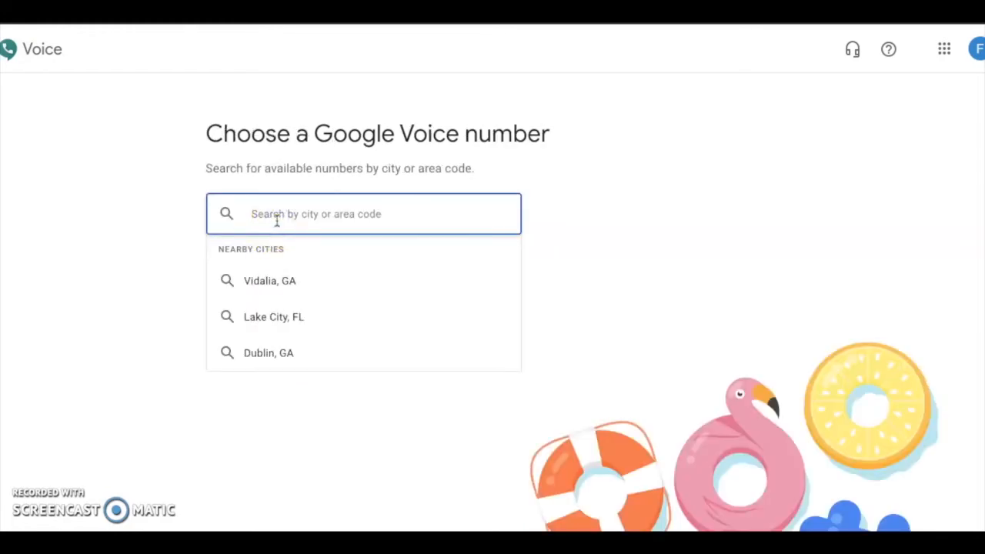
text(31516)
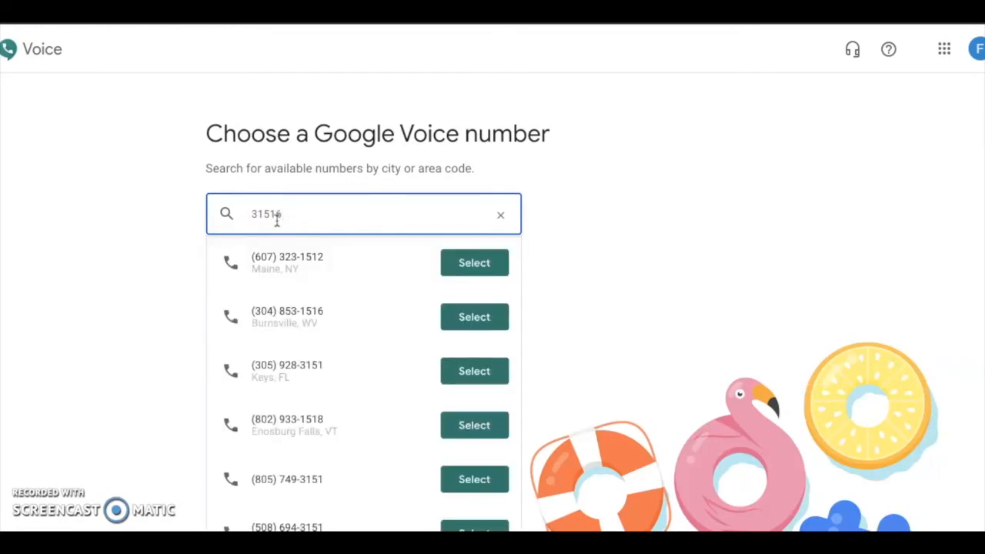
double_click(277, 219)
text(Blac)
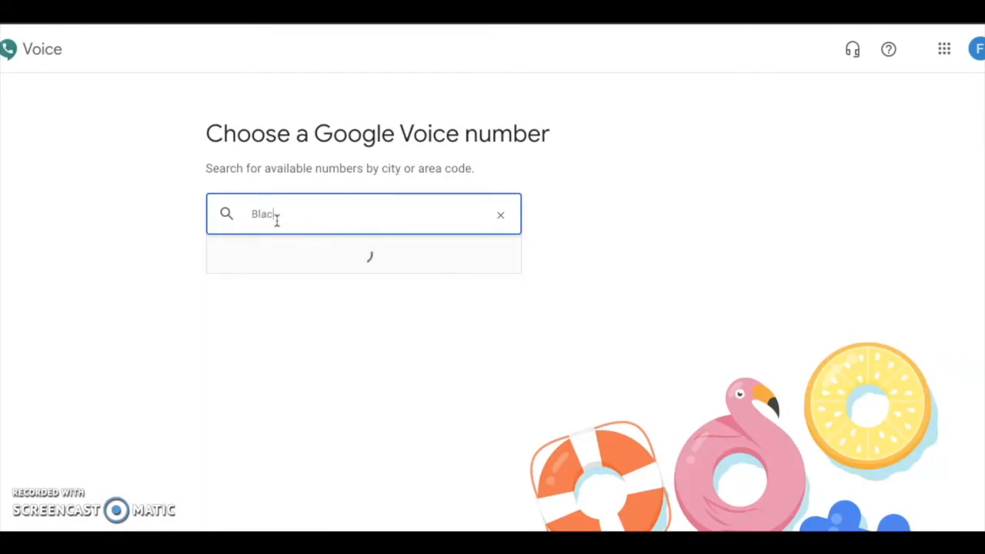
text(kshear, Ga)
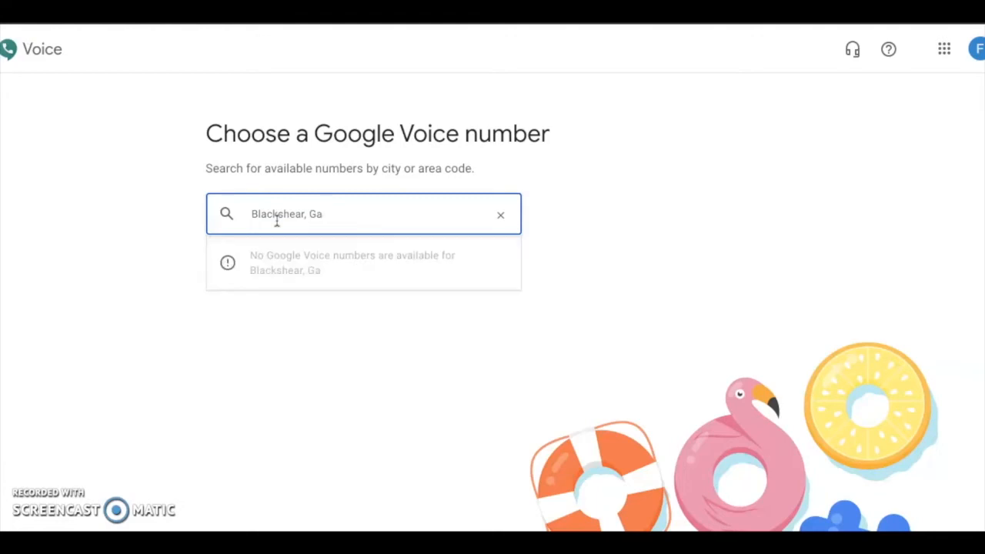
scroll(341, 172, down, 1)
click(339, 171)
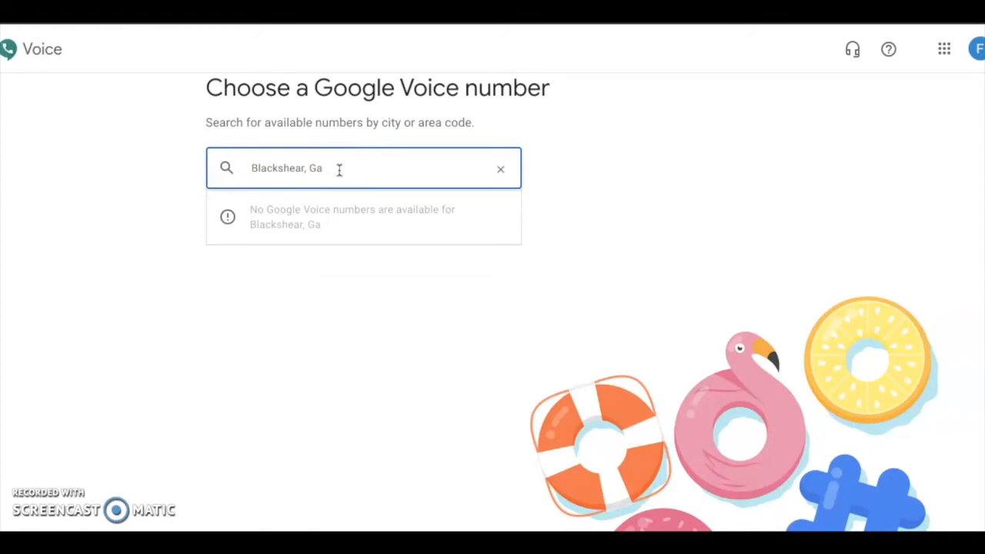
key(ctrl+a)
text(Waycross, )
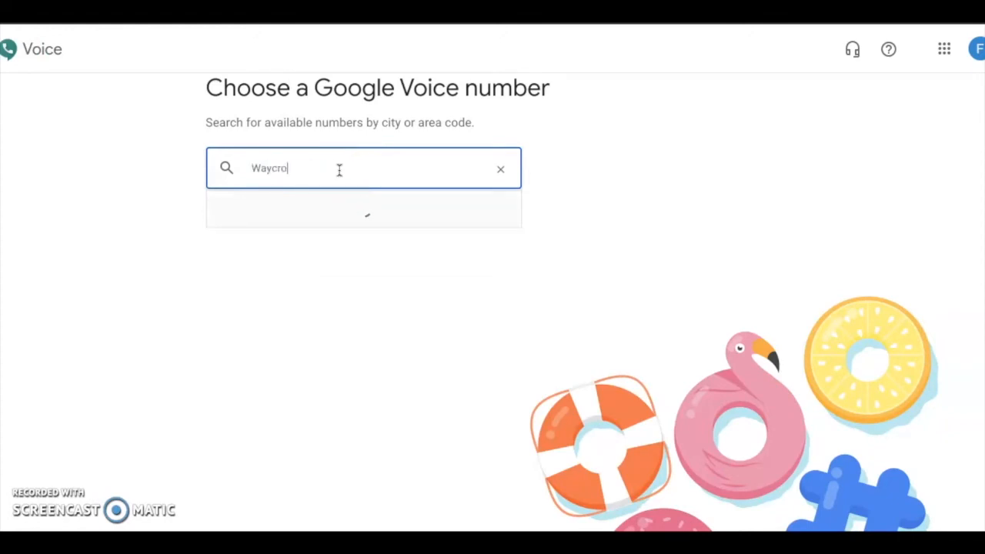
text(Ga)
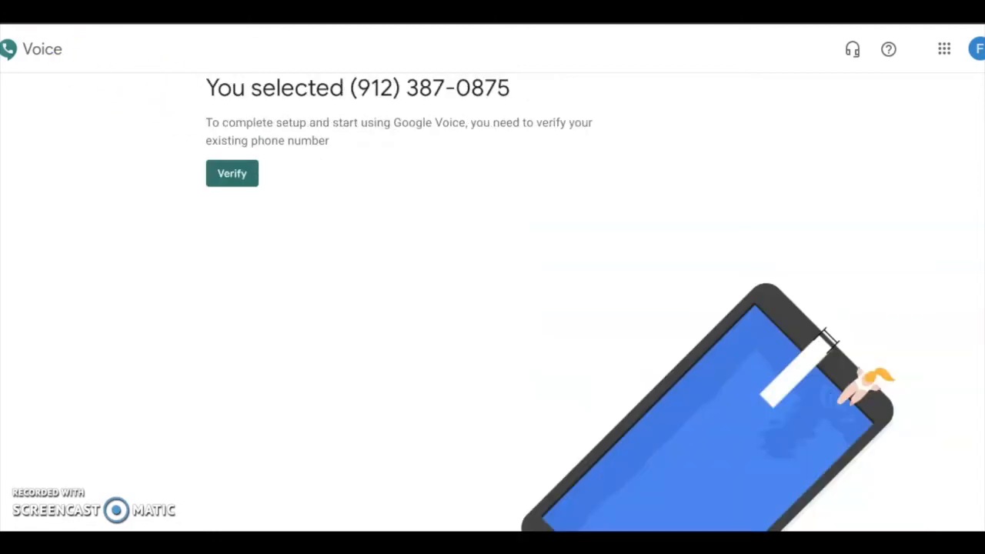
Start verifying an existing phone number to link with the Voice number
click(232, 178)
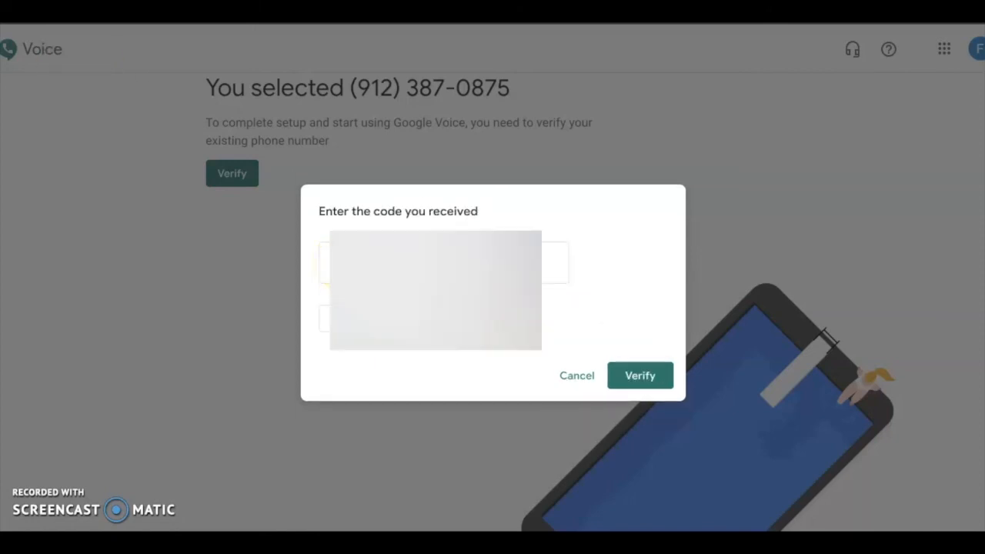
Submit the texted verification code, confirm the linked phone, and finish Voice setup
text(6)
click(635, 378)
click(634, 344)
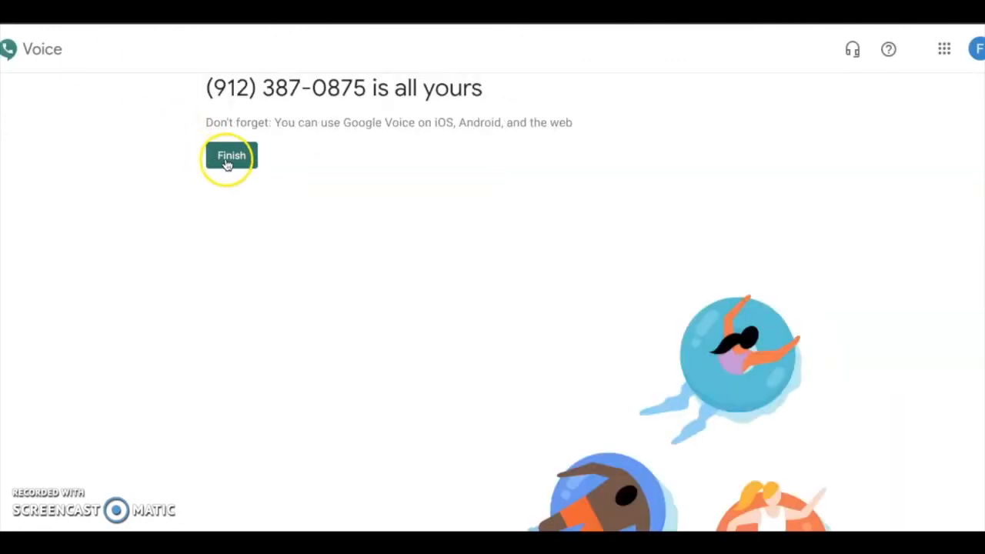
click(235, 161)
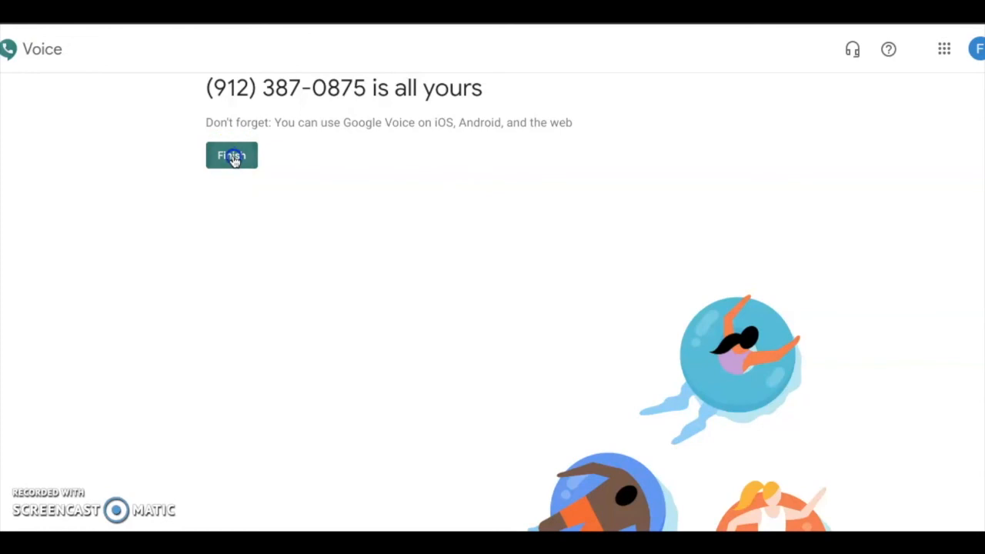